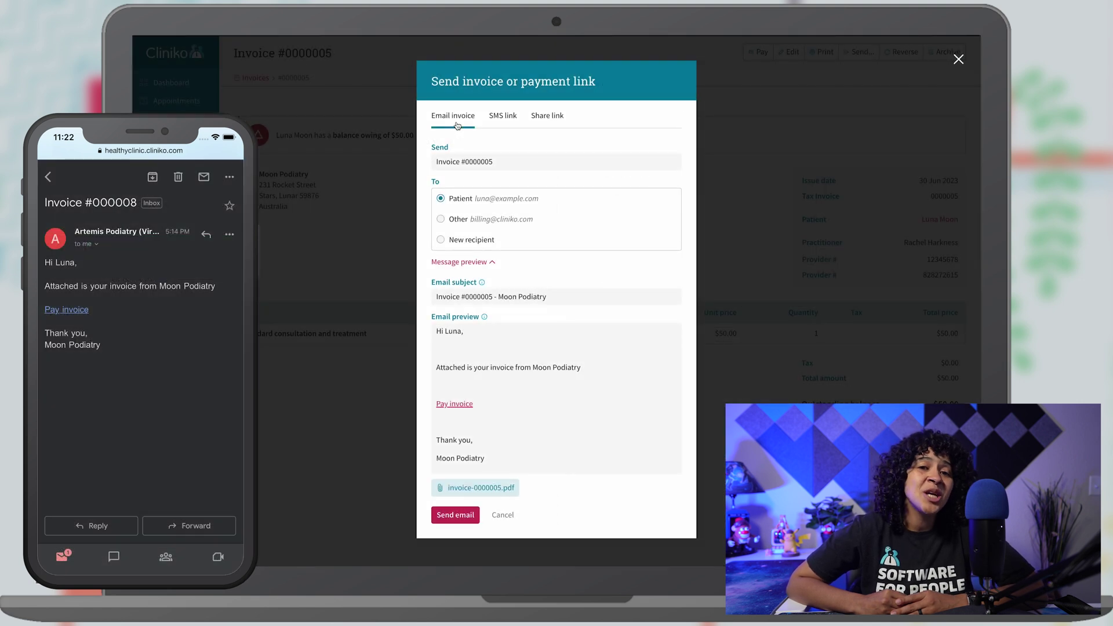
Open the Send invoice or payment link dialog for invoice 0000008 on its Email invoice tab.
click(510, 122)
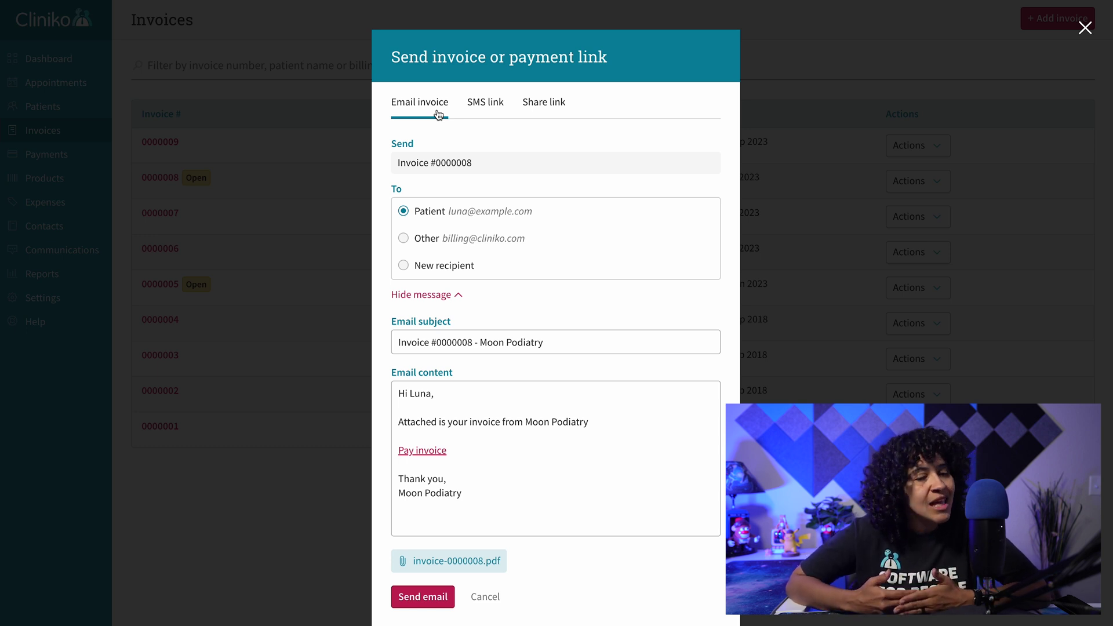
View the SMS link and Share link tabs, then create the new invoice for Luna Moon.
click(490, 116)
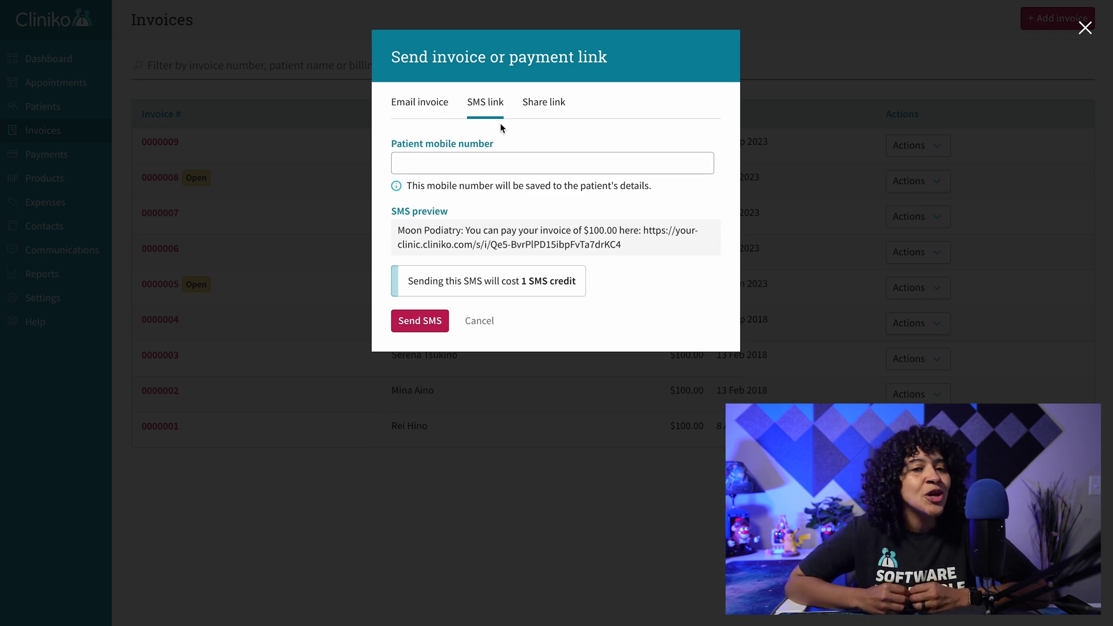
click(557, 114)
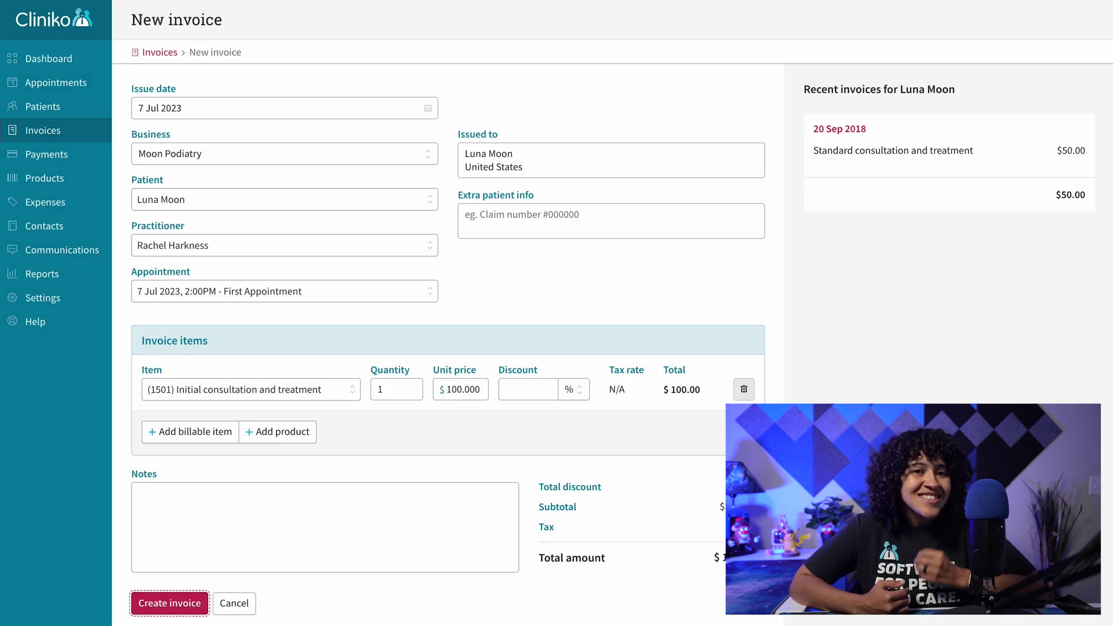
key(Return)
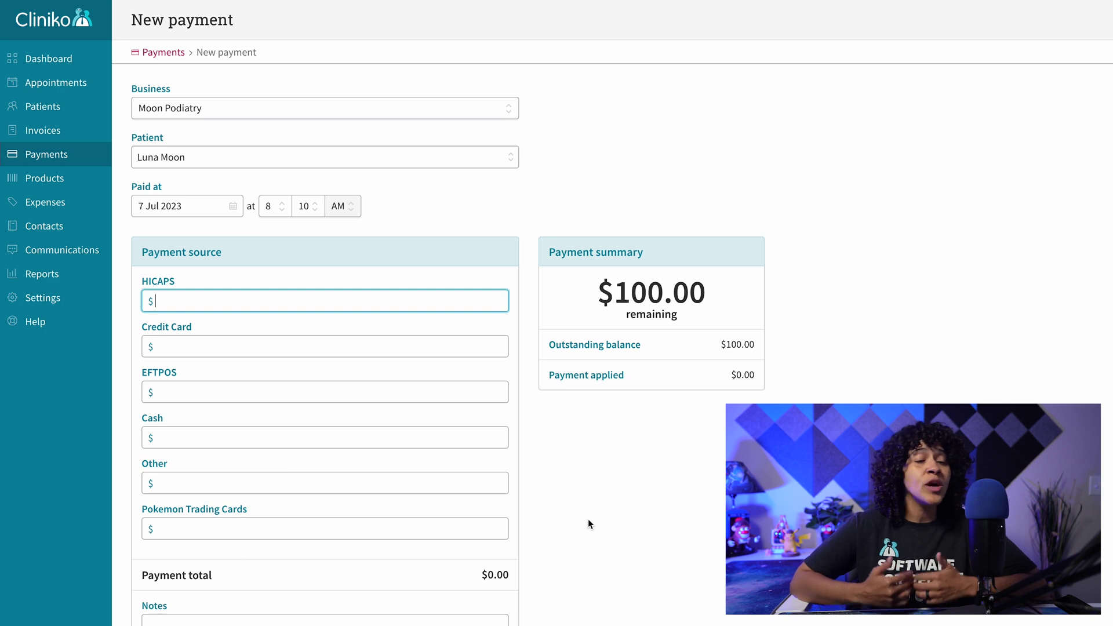
Skip the payment so Luna Moon's $100.00 invoice 0000008 stays Open and unpaid.
click(614, 542)
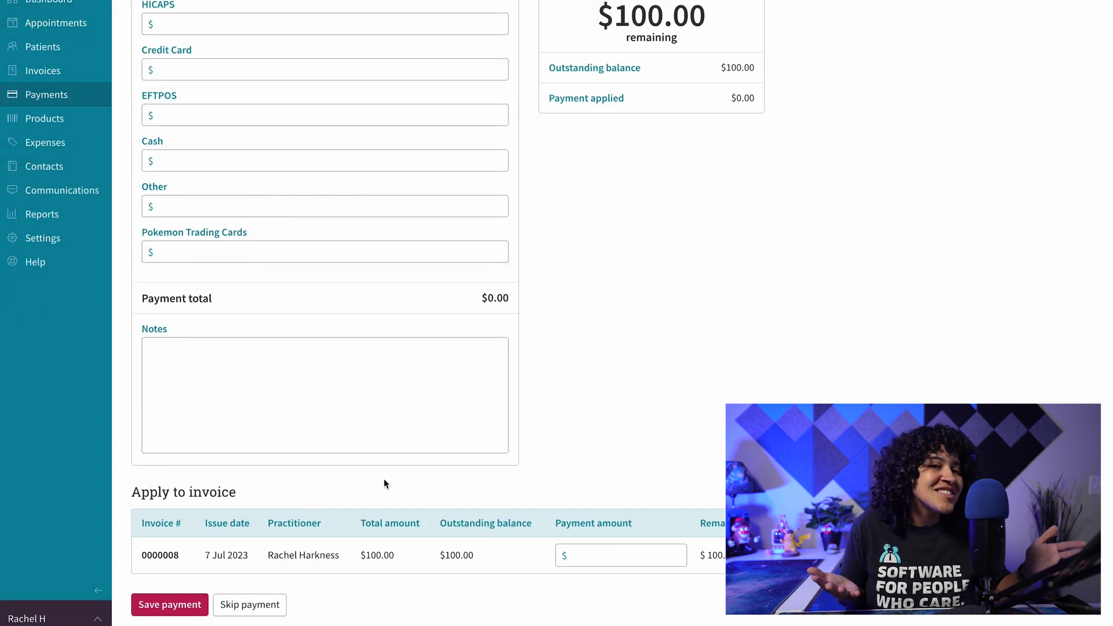
click(280, 603)
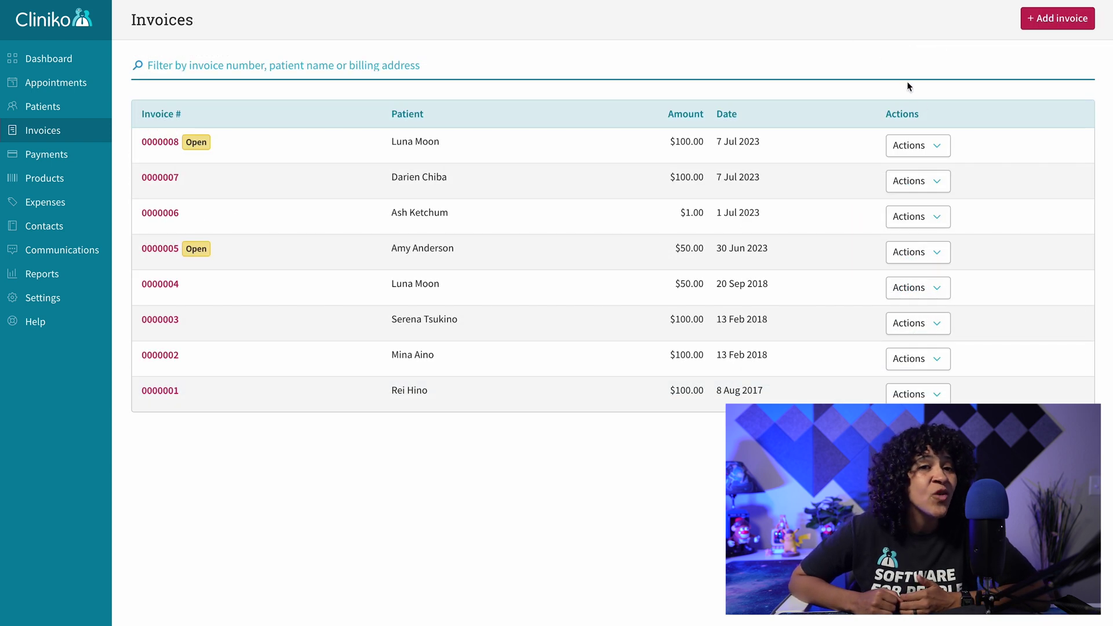
Open Send for invoice 0000008, review and edit the email message, then close it unsent.
click(937, 147)
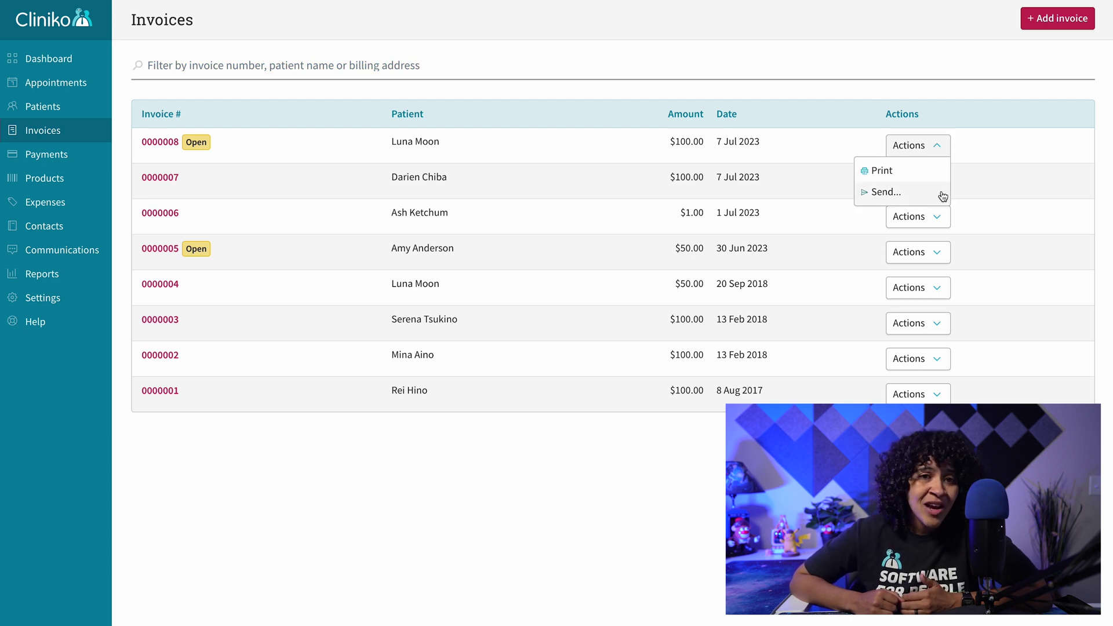
click(941, 194)
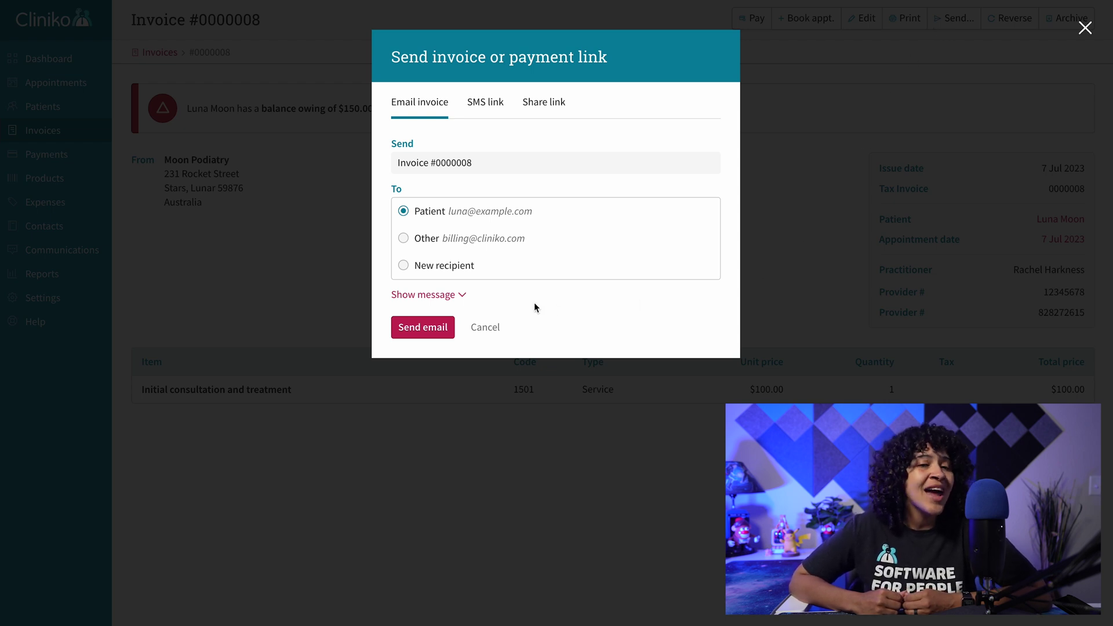
click(456, 297)
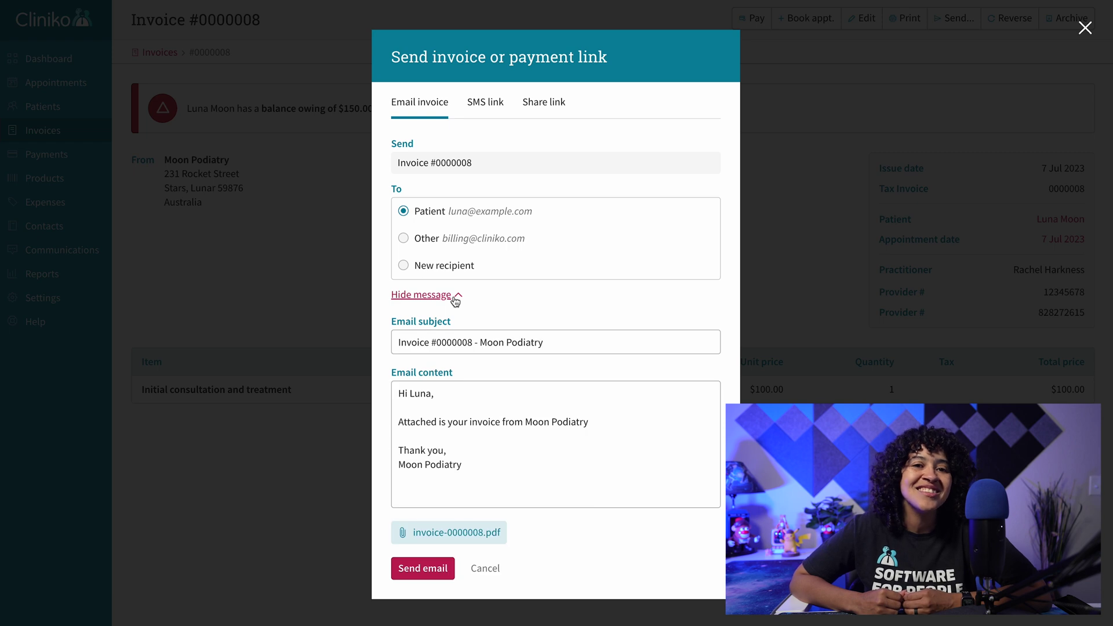
click(604, 425)
key(Return)
key(Return)
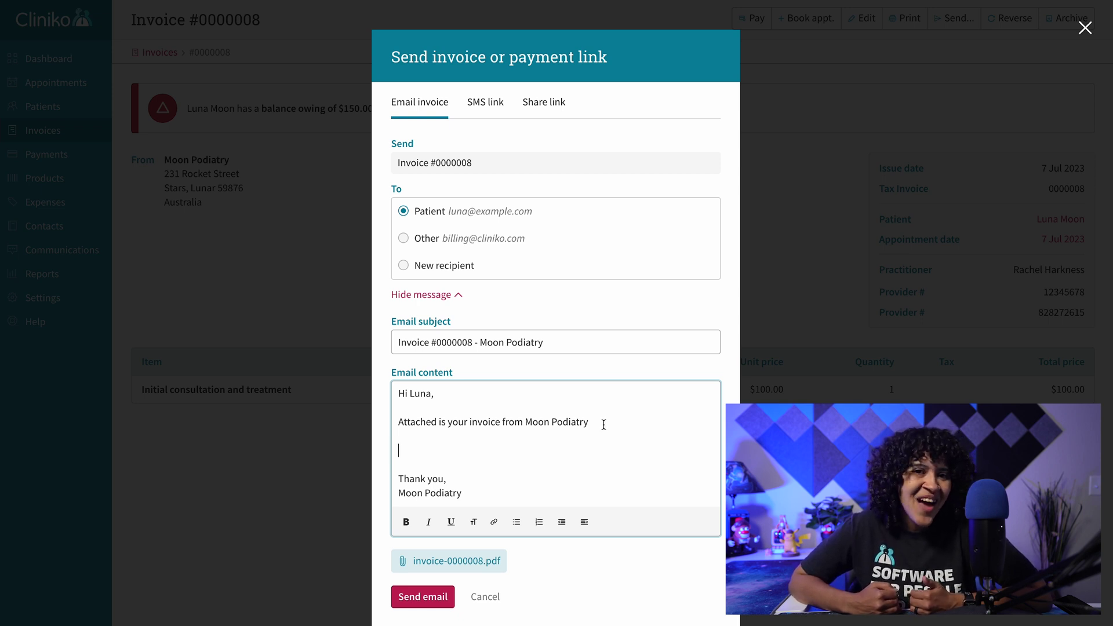
click(243, 314)
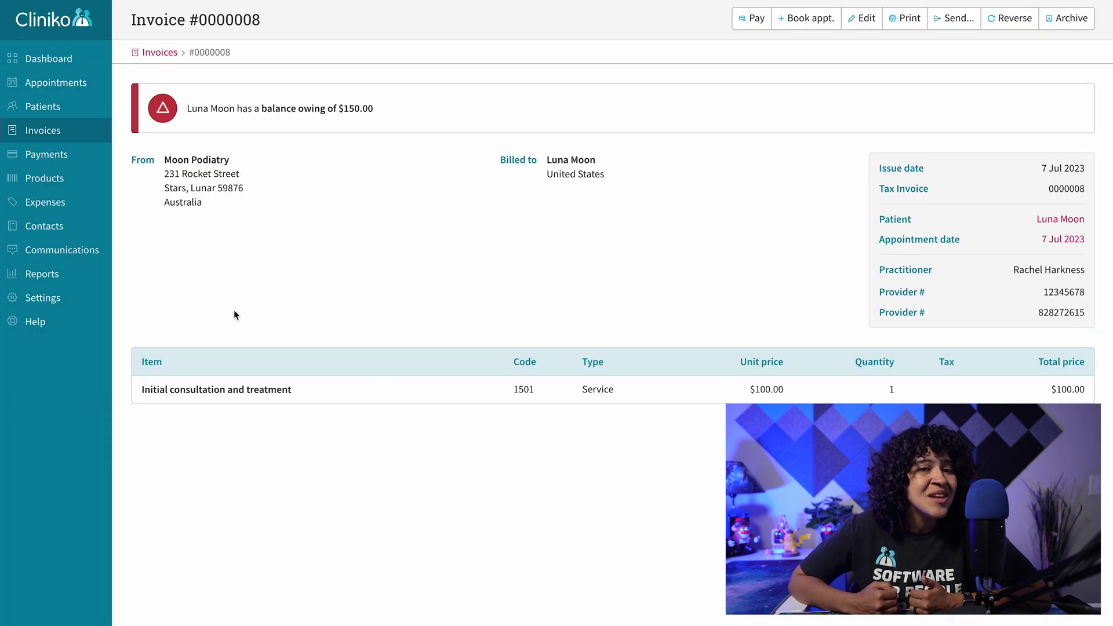
Insert the OnlinePaymentLink field into the invoice email template after the attached-invoice sentence.
click(91, 299)
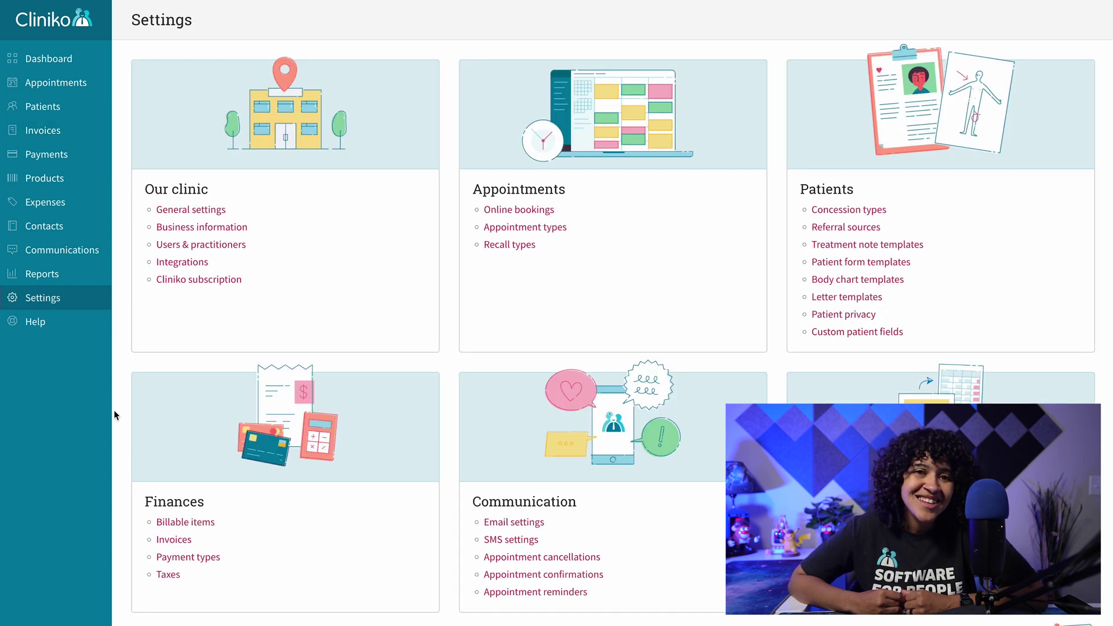
click(151, 541)
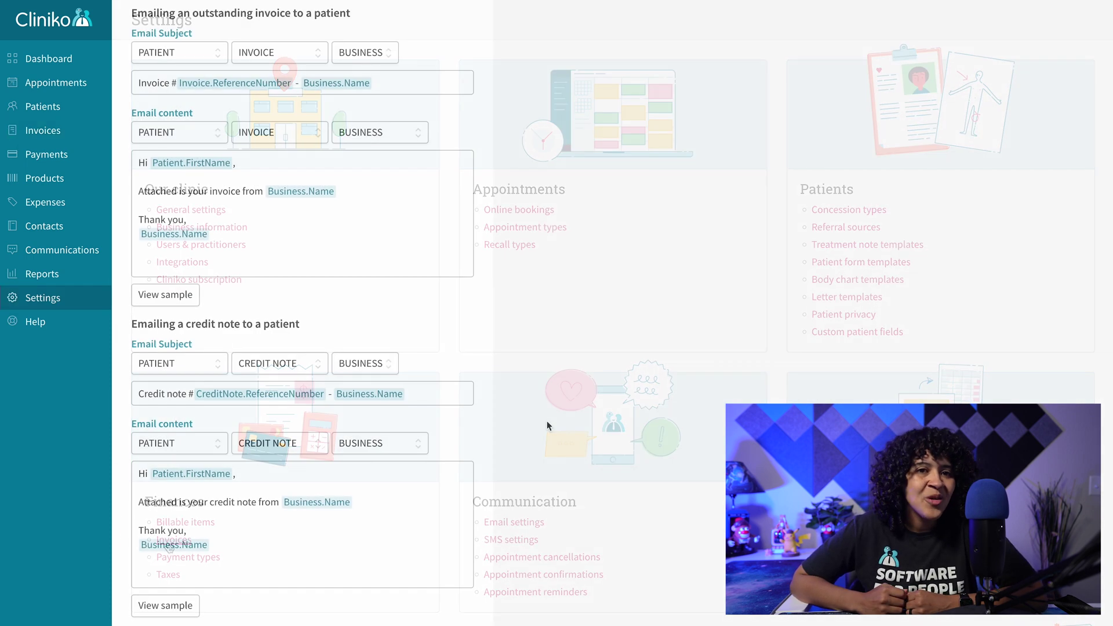
click(386, 192)
key(Return)
key(Return)
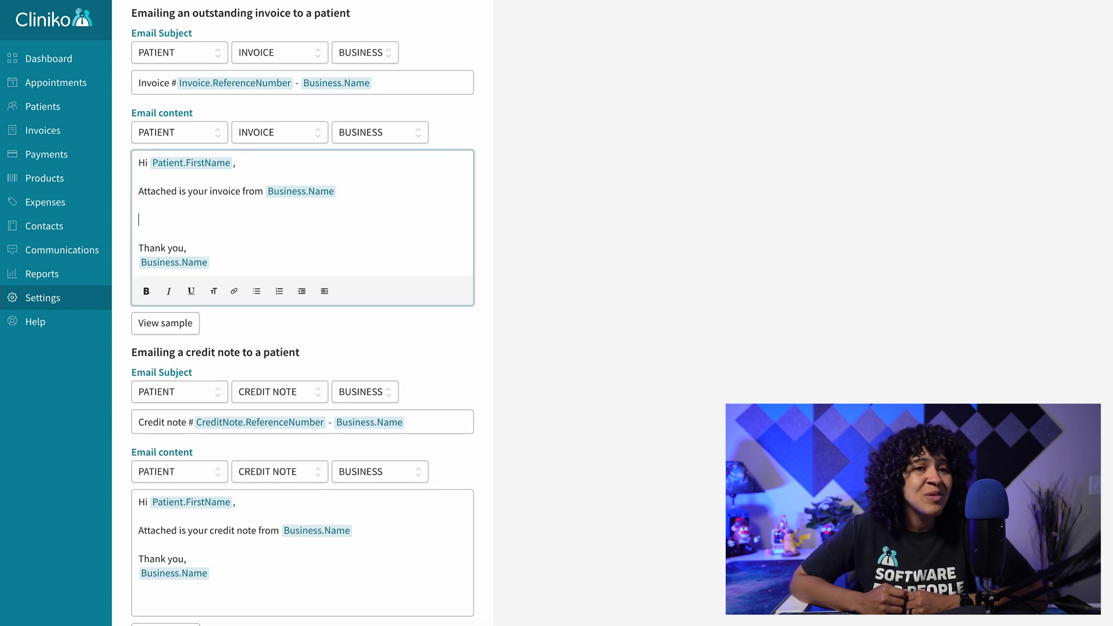
click(300, 133)
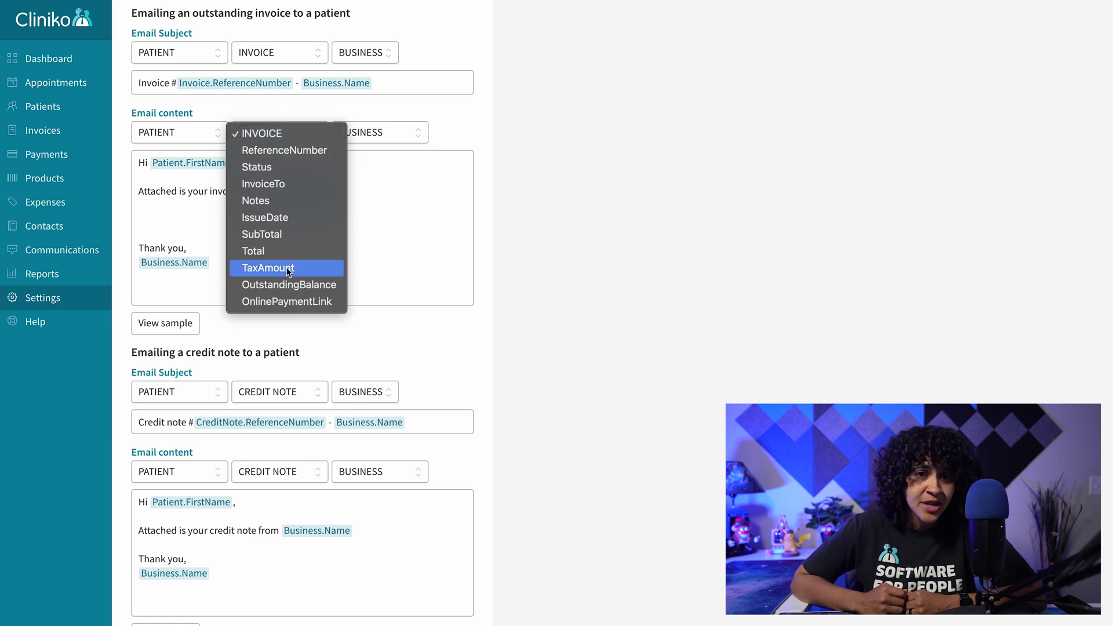
click(341, 303)
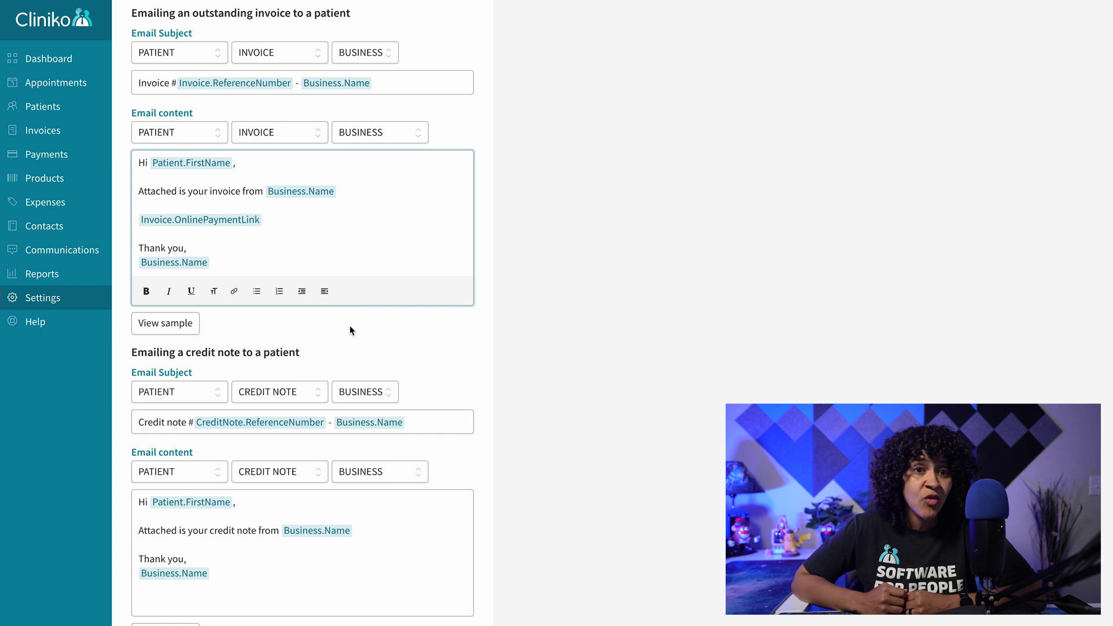
Preview the sample invoice email with its Pay invoice link and save the invoice settings.
click(186, 330)
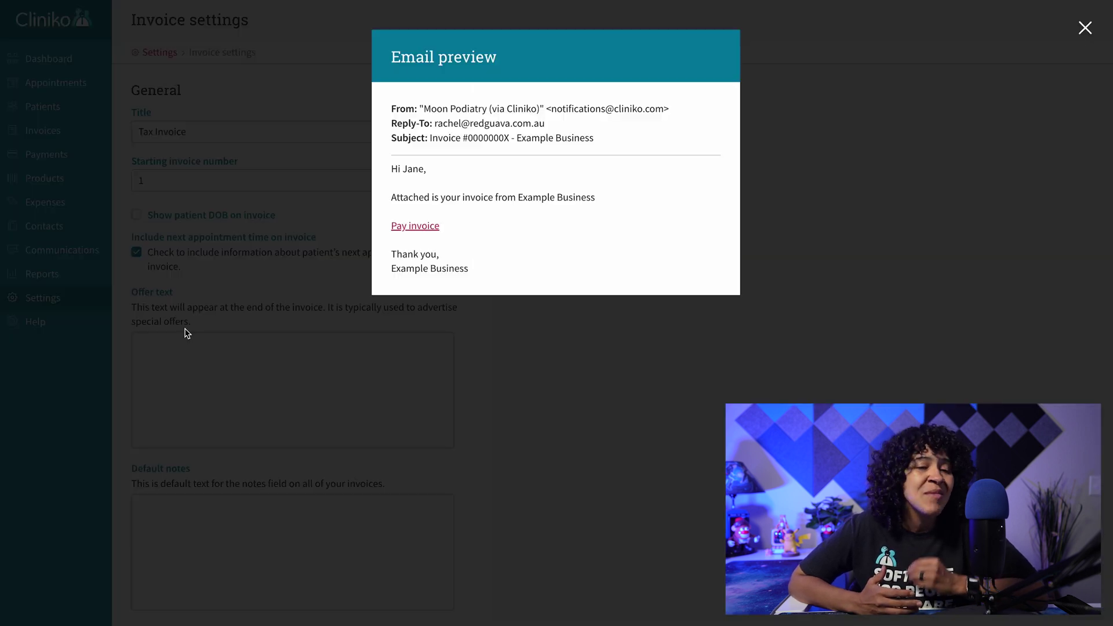
click(607, 428)
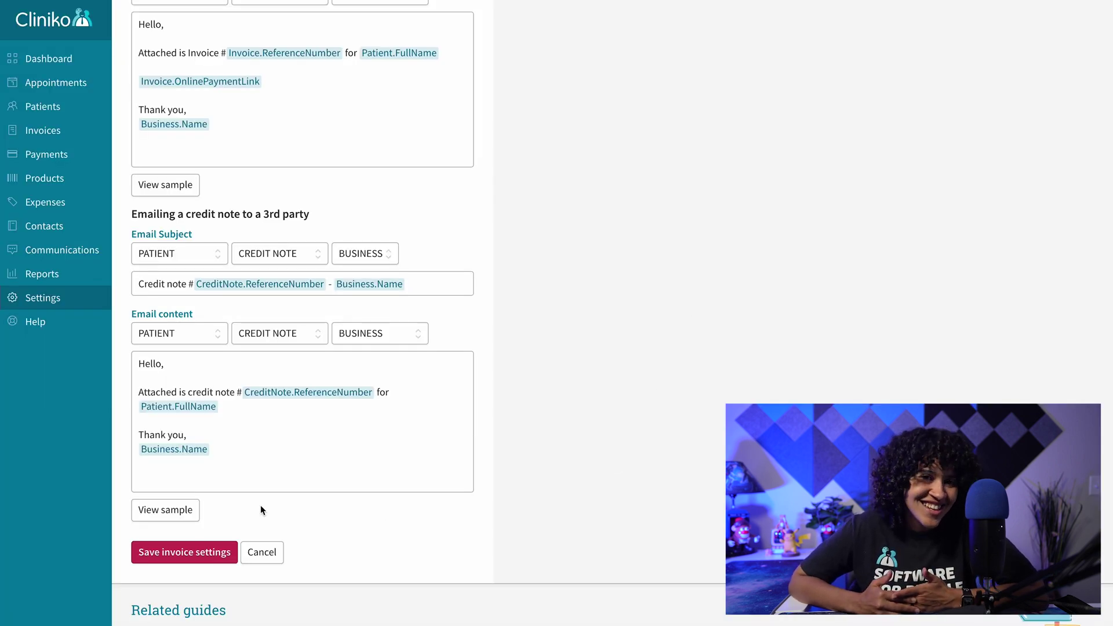
click(199, 552)
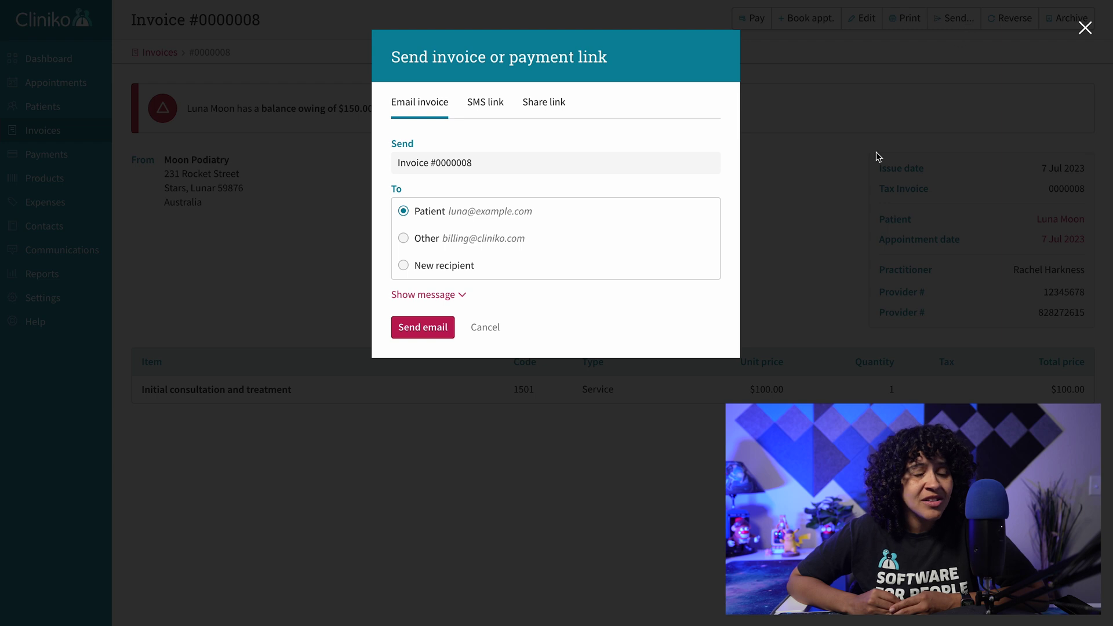
Show the invoice #0000008 email message, then switch to the SMS link option.
click(445, 300)
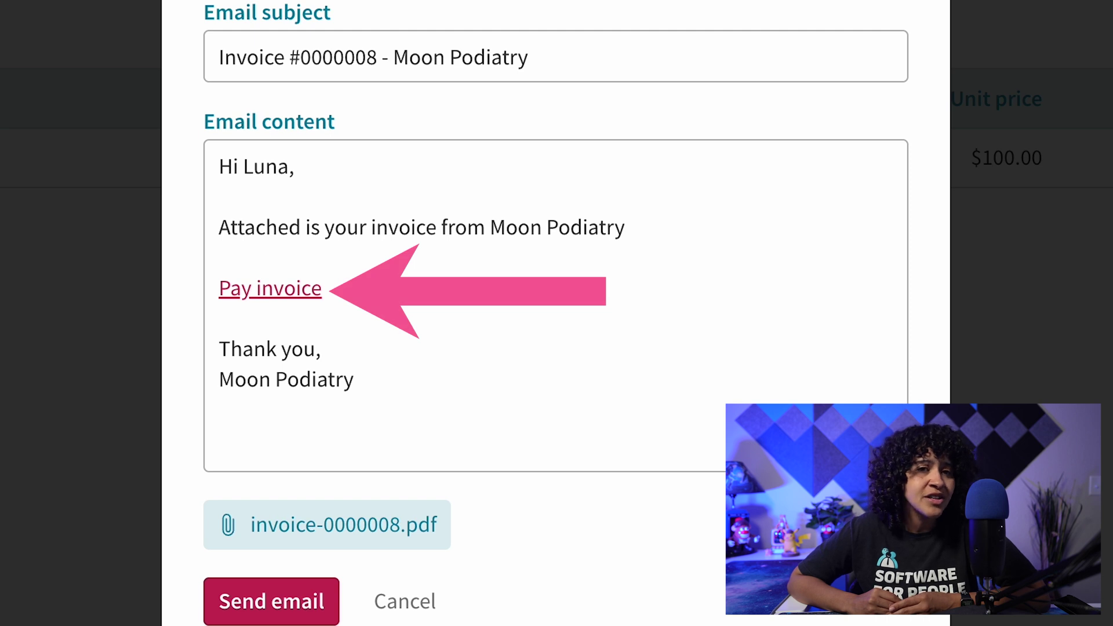
click(439, 156)
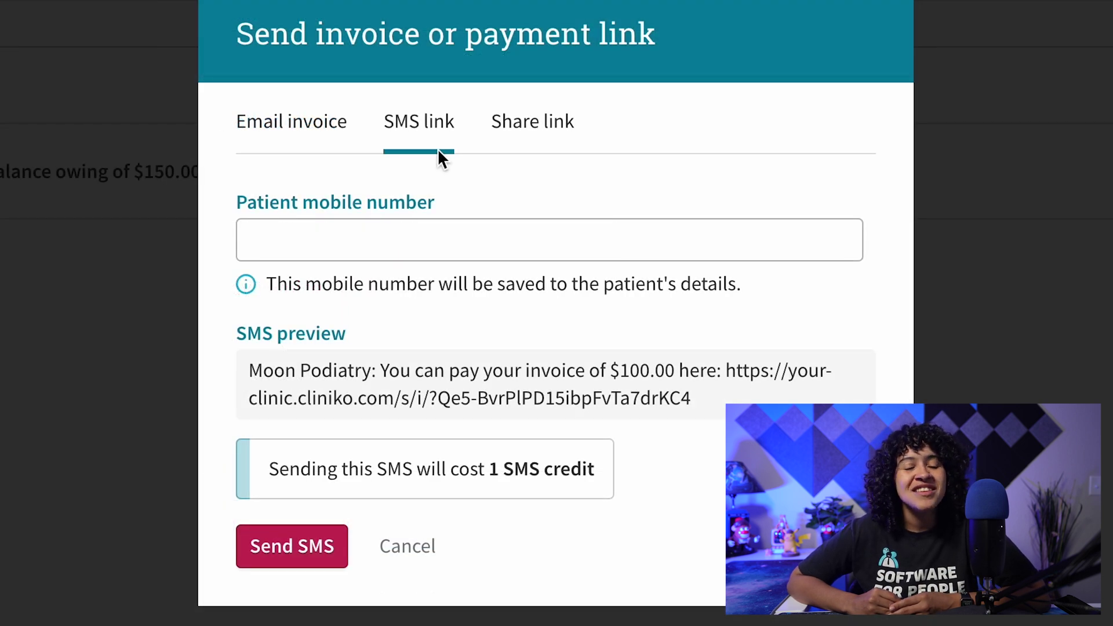
Enter the patient's mobile number and send the $100.00 payment-link SMS.
click(511, 240)
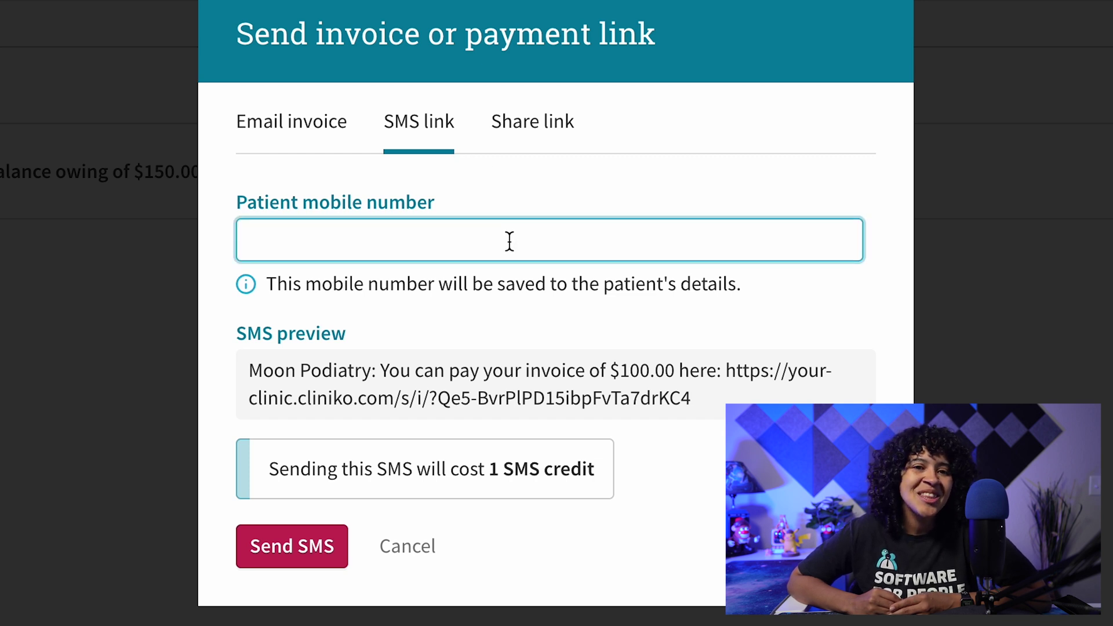
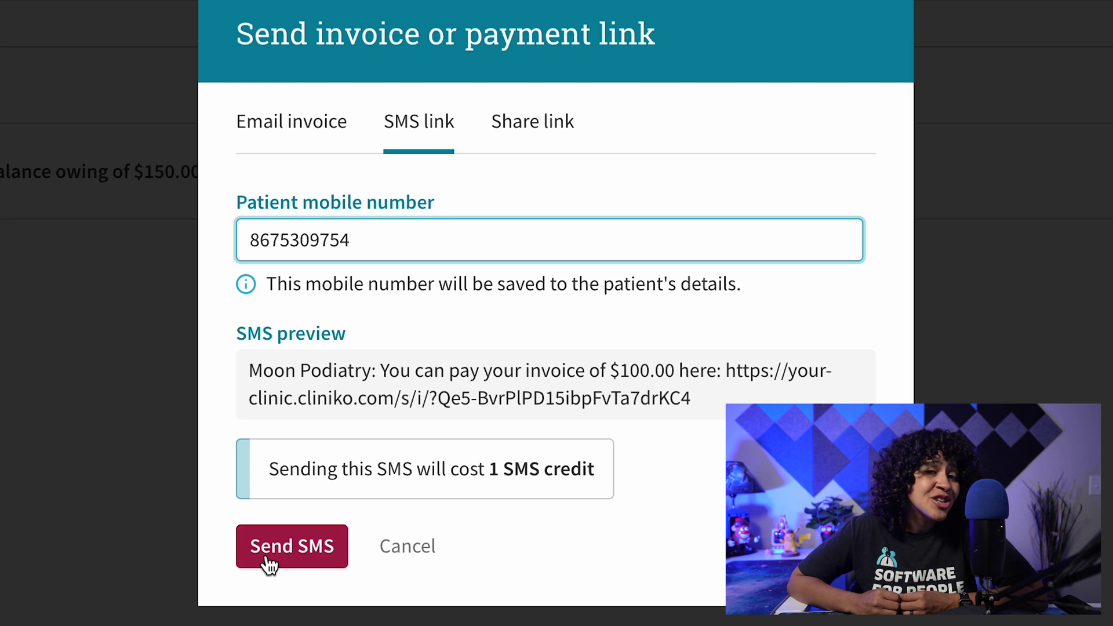
click(292, 551)
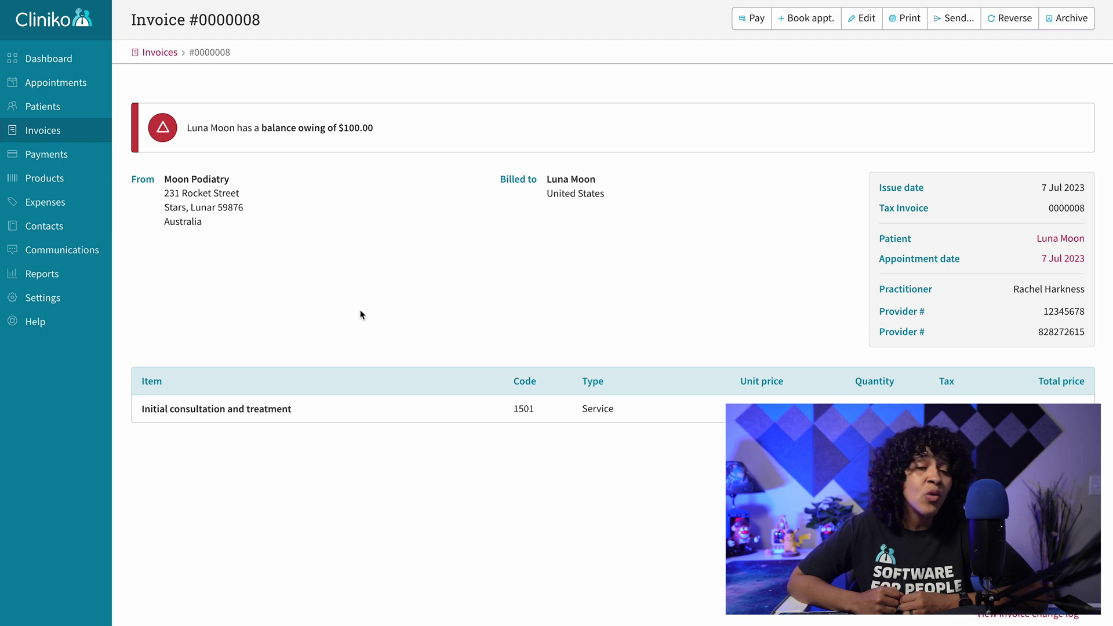
Check the Communications log for the sent payment-link SMS.
click(85, 252)
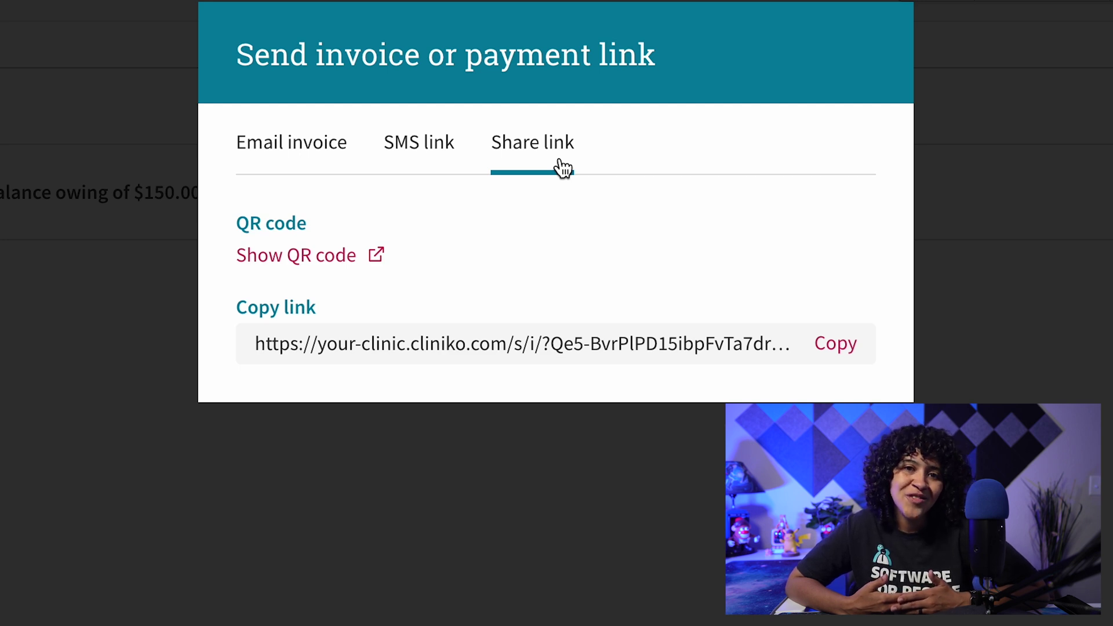
Display the payment QR code for invoice #0000008.
click(374, 253)
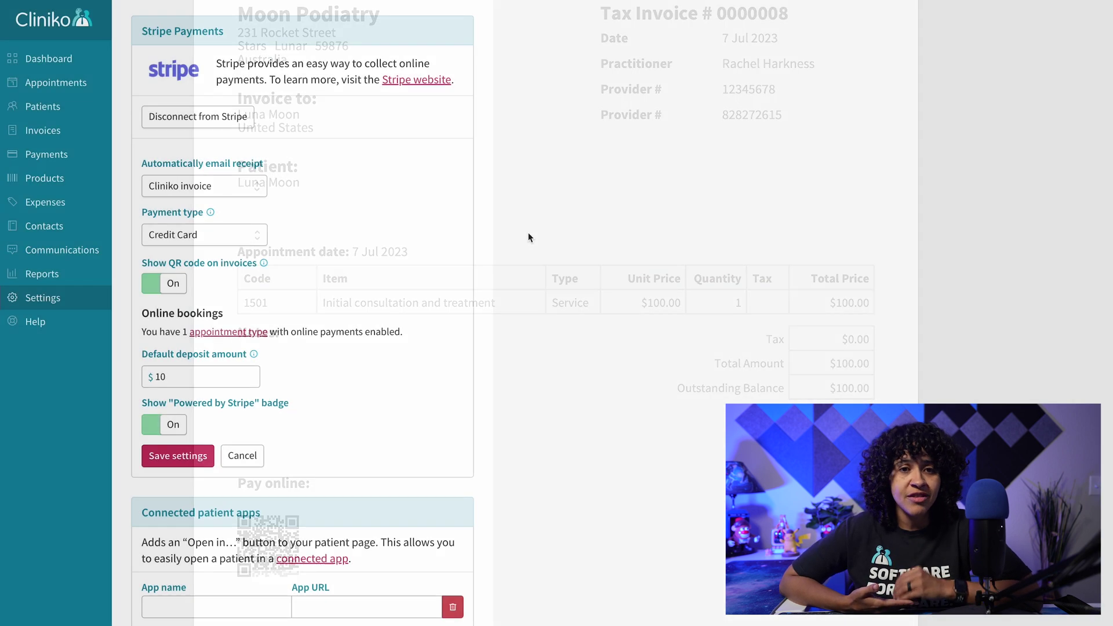
Toggle Show QR code on invoices off and back on in Stripe Payments settings.
click(177, 287)
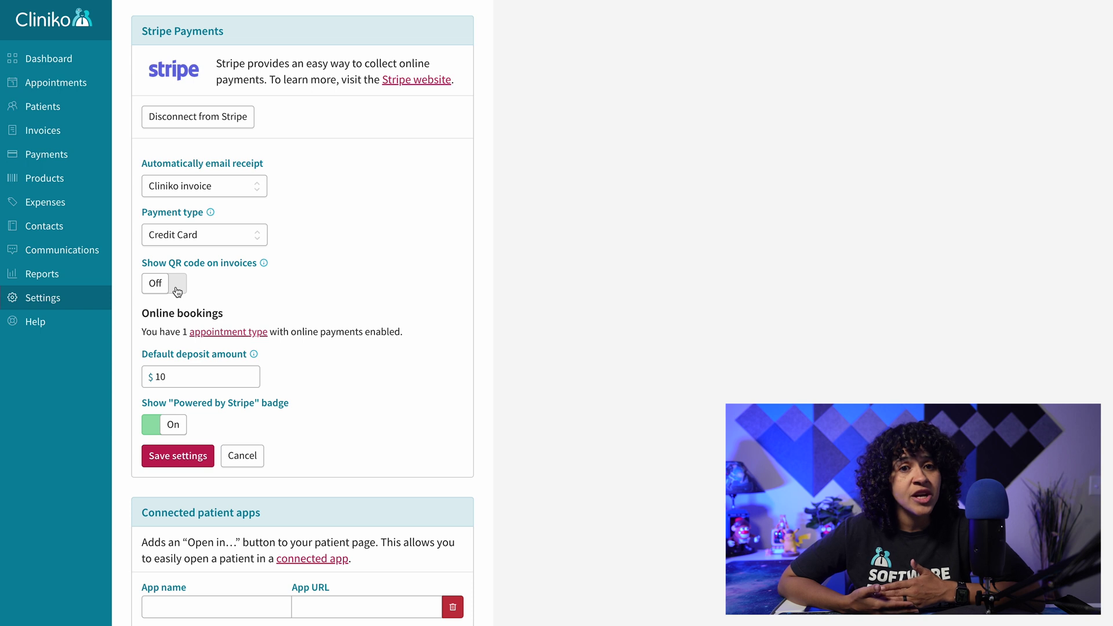
click(177, 287)
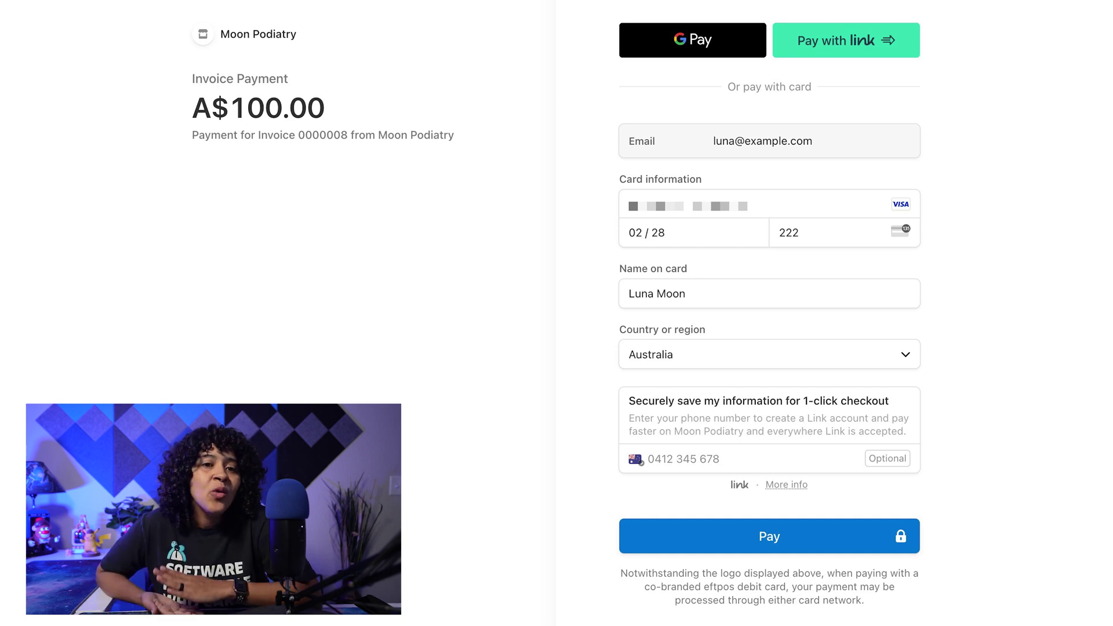
Submit the A$100.00 card payment for invoice #8 on the Stripe Checkout page.
key(Return)
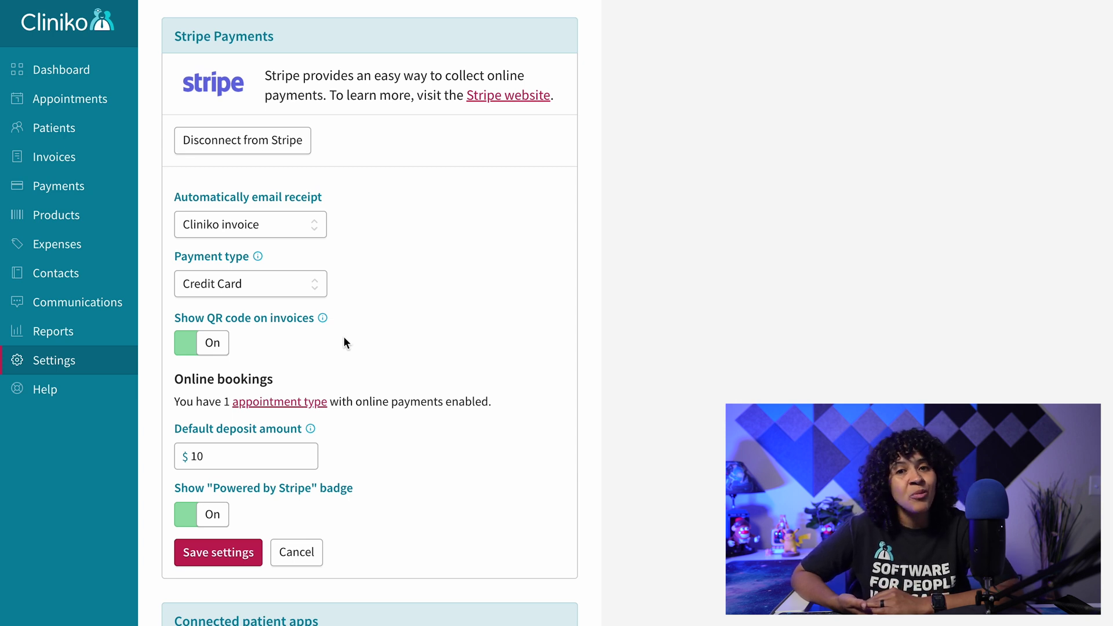
Expand the 'Automatically email receipt' dropdown in Stripe Payments settings to see the receipt options.
click(320, 223)
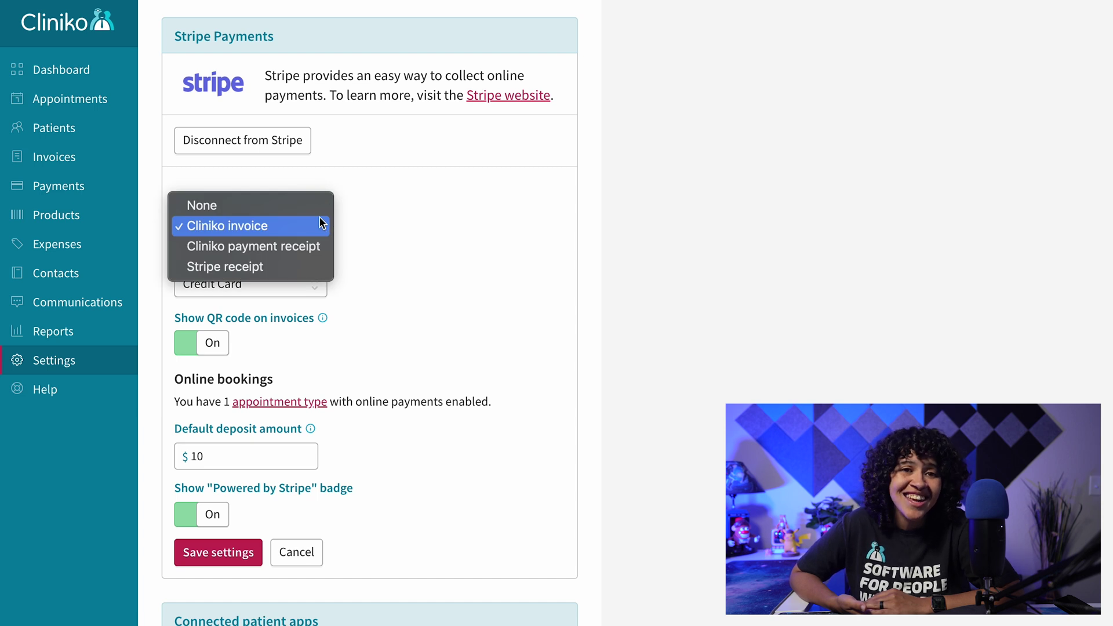